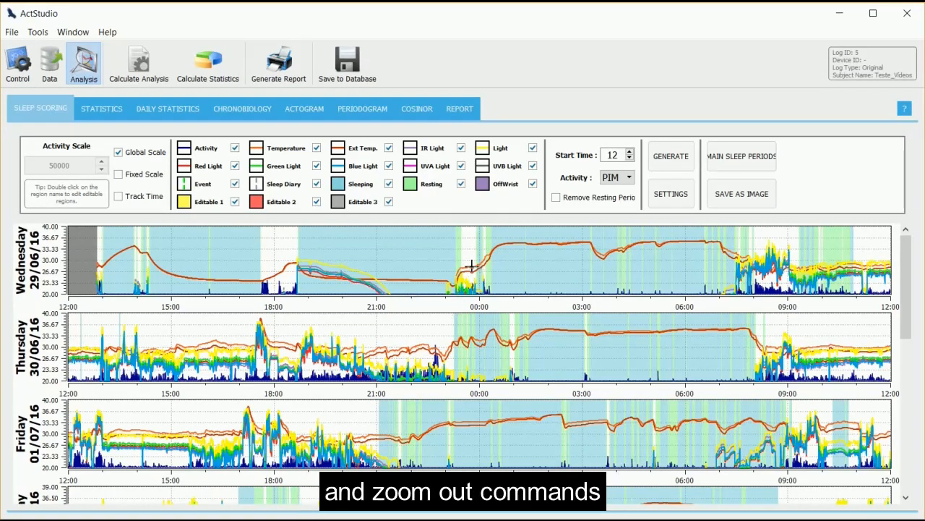
pyautogui.keyDown('shift'); pyautogui.scroll(6, 469, 266); pyautogui.keyUp('shift')
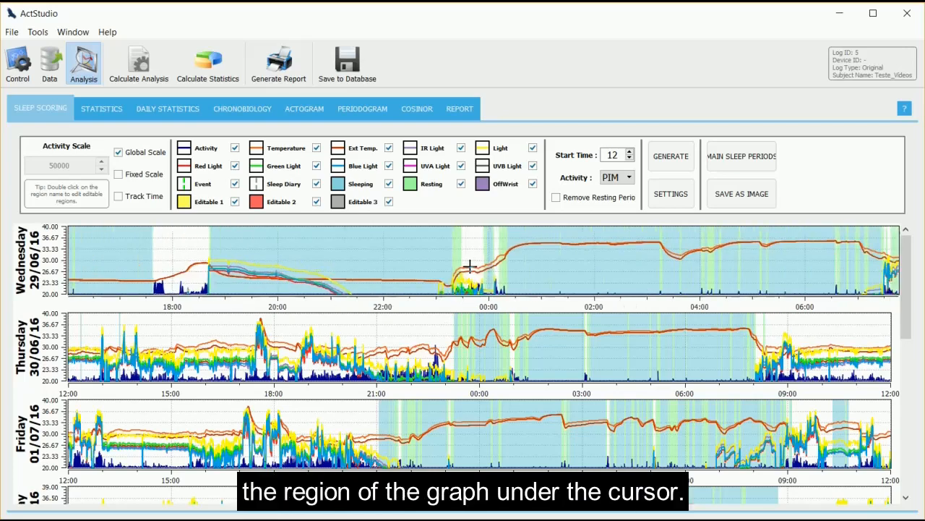
pyautogui.scroll(-6, 470, 266)
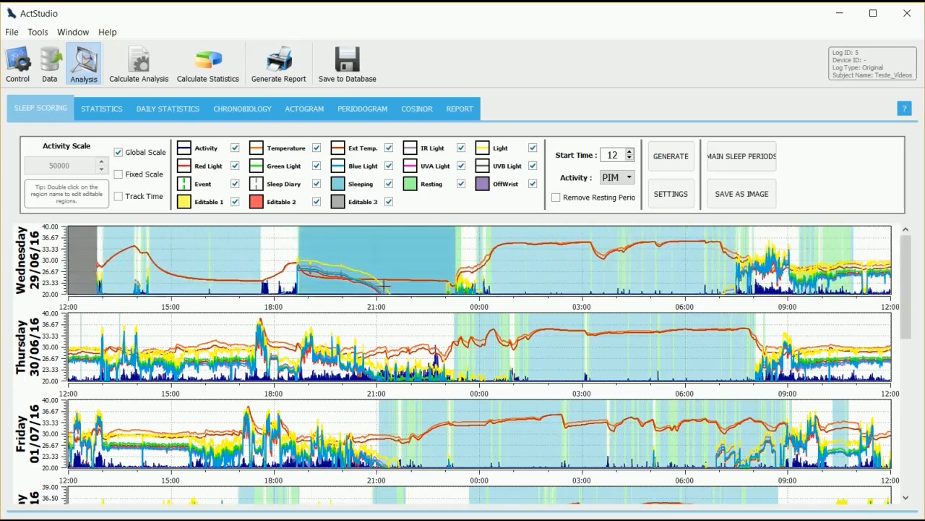
pyautogui.scroll(3, 312, 273)
pyautogui.scroll(-3, 312, 273)
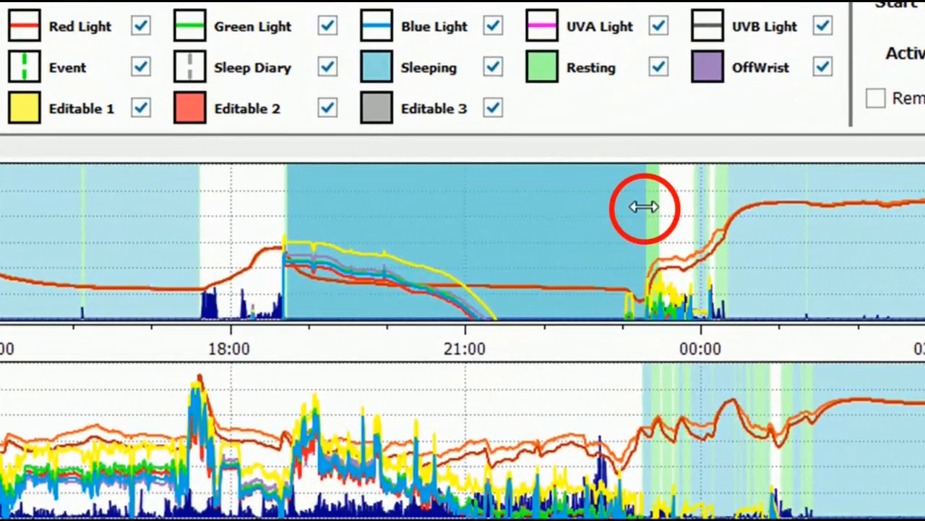
# - Shorten Wednesday's evening sleeping zone to end at about 22:15, then undo and redo that change
pyautogui.moveTo(643, 207); pyautogui.dragTo(562, 209)
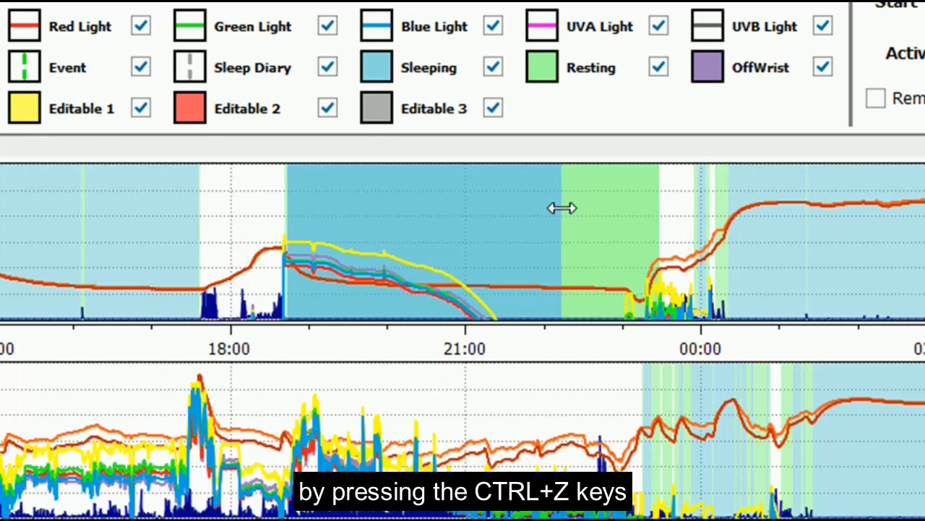
pyautogui.hotkey('ctrl', 'z')
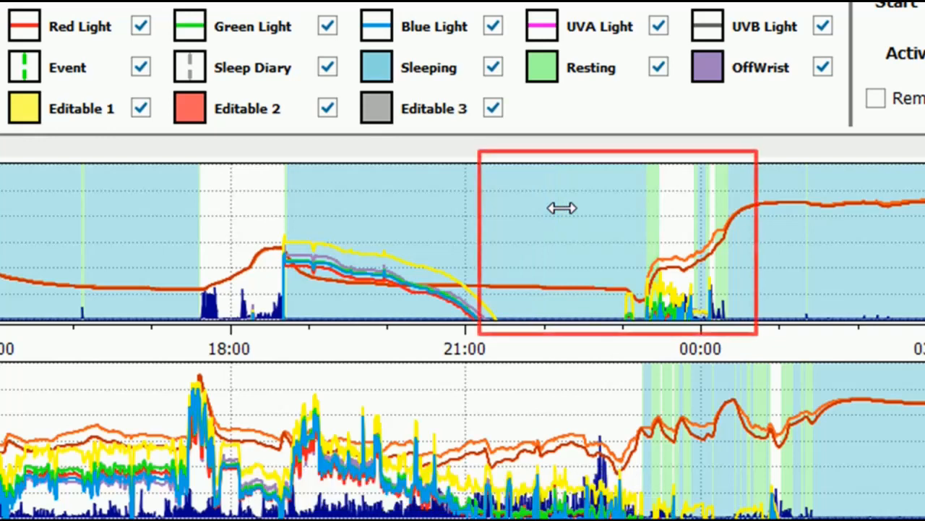
pyautogui.hotkey('ctrl', 'y')
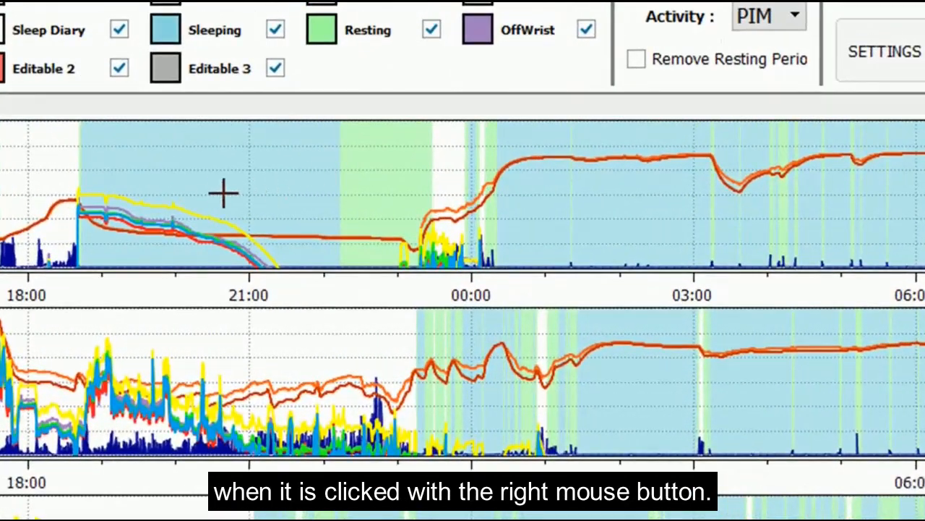
# - Change the state of Wednesday's sleeping zone between about 18:45 and 22:15 to Awake
pyautogui.rightClick(253, 207)
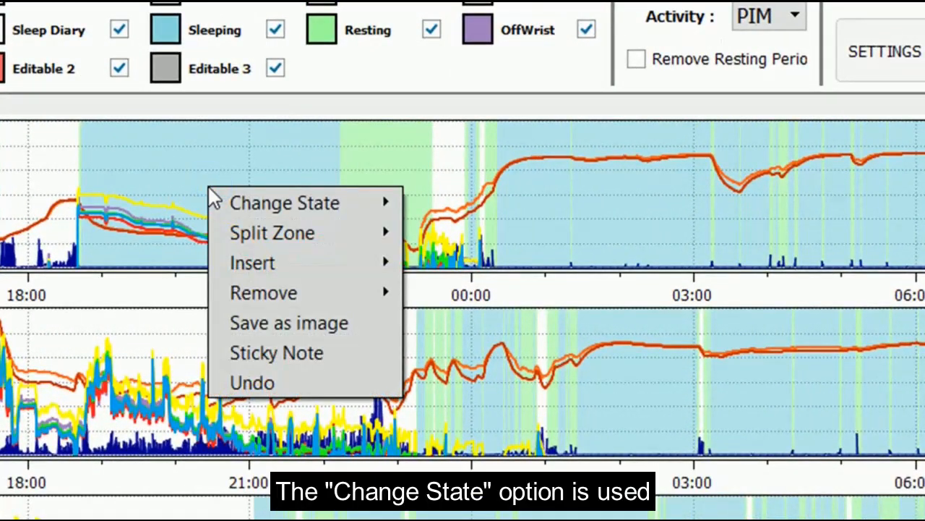
pyautogui.moveTo(270, 204)
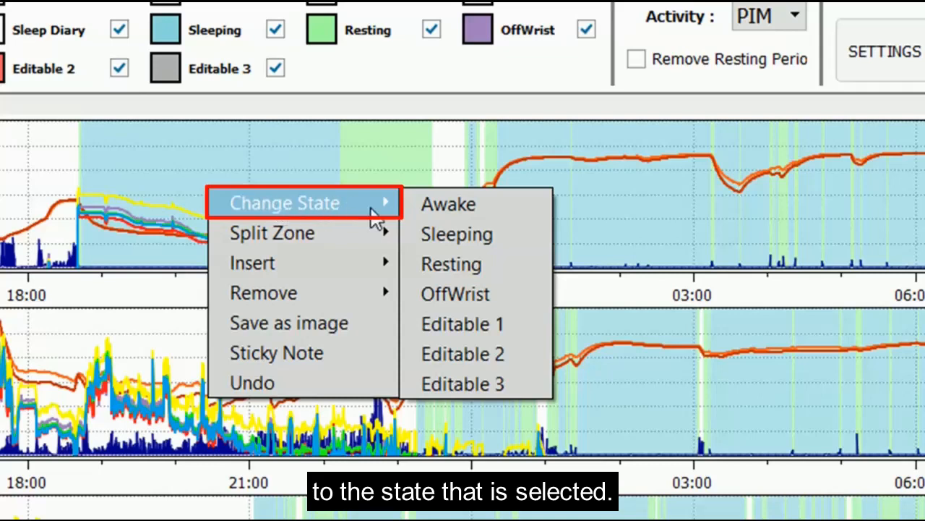
pyautogui.click(433, 207)
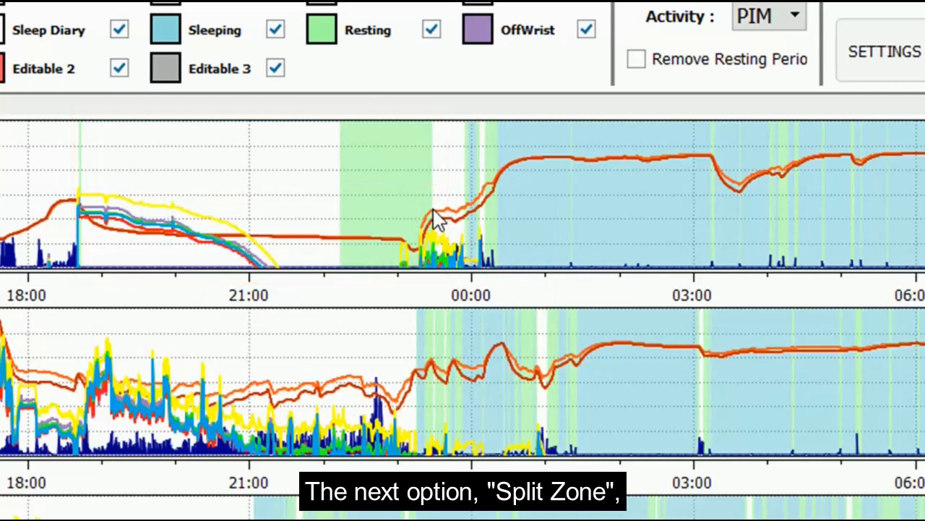
# - Split Wednesday's evening awake zone at about 20:55, assigning the OffWrist state to the part after the split
pyautogui.rightClick(241, 192)
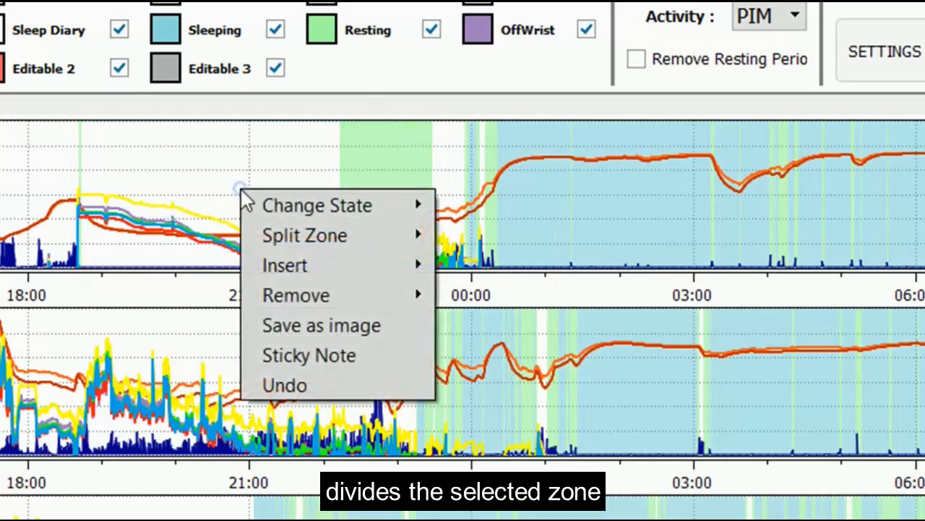
pyautogui.moveTo(300, 242)
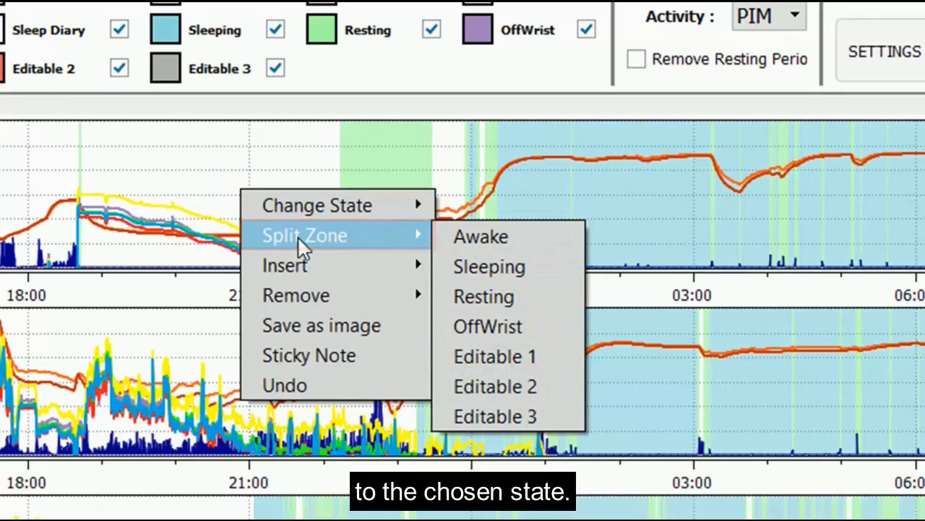
pyautogui.click(495, 322)
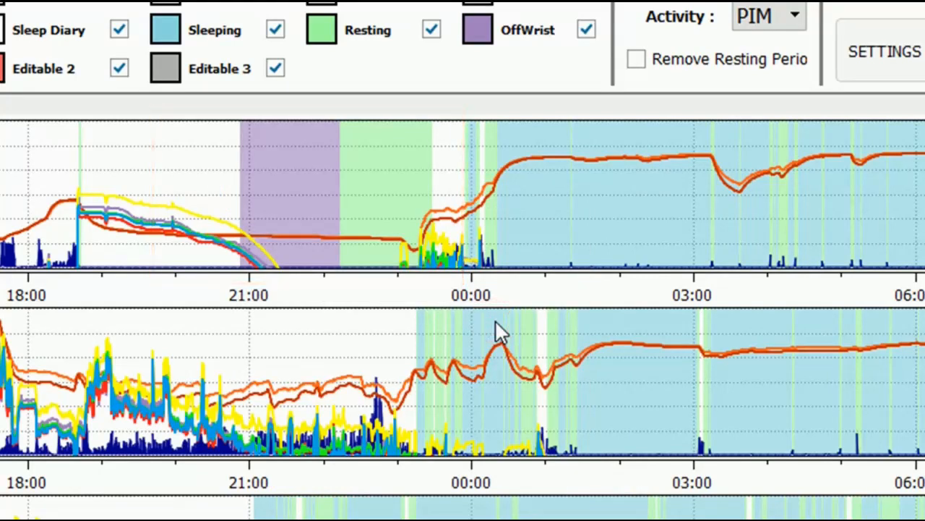
# - Insert an event at about 19:30 and a sleep diary mark at about 20:00 on Wednesday's chart
pyautogui.rightClick(136, 173)
pyautogui.moveTo(224, 262)
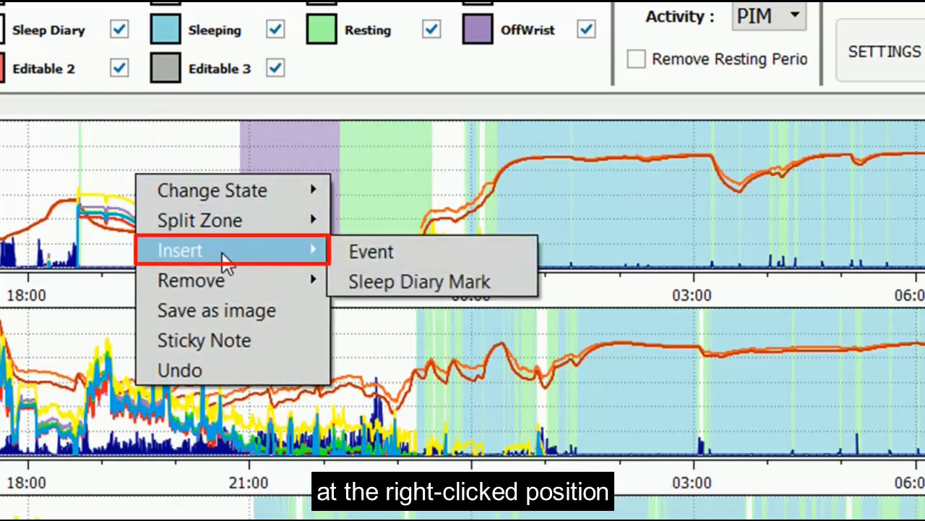
pyautogui.click(344, 253)
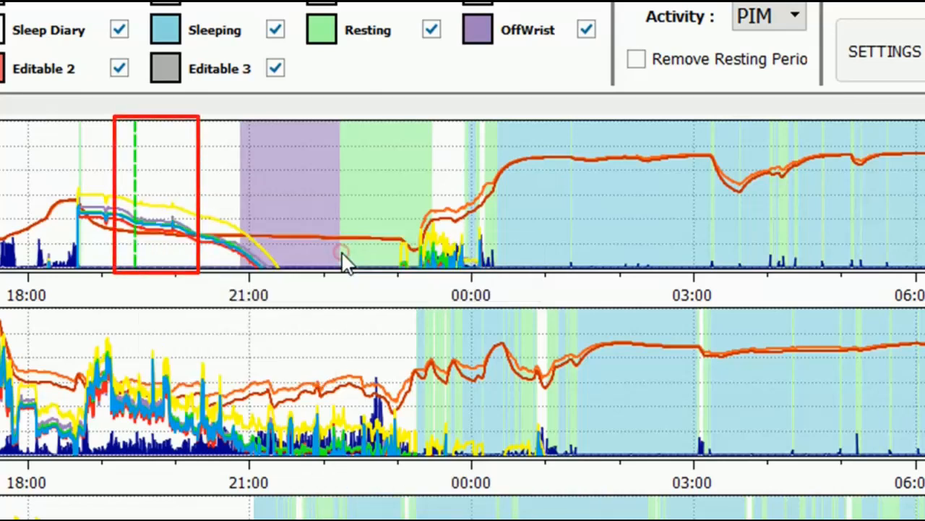
pyautogui.rightClick(180, 178)
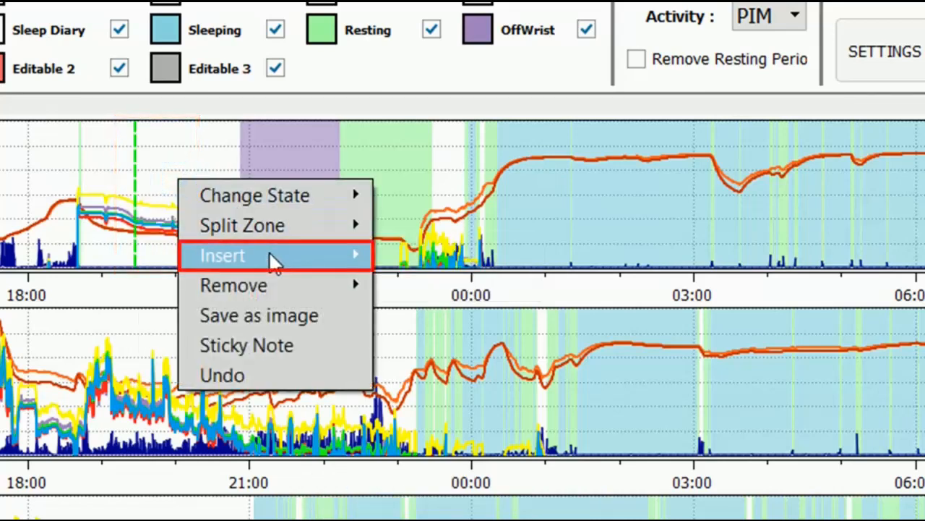
pyautogui.moveTo(270, 254)
pyautogui.click(400, 279)
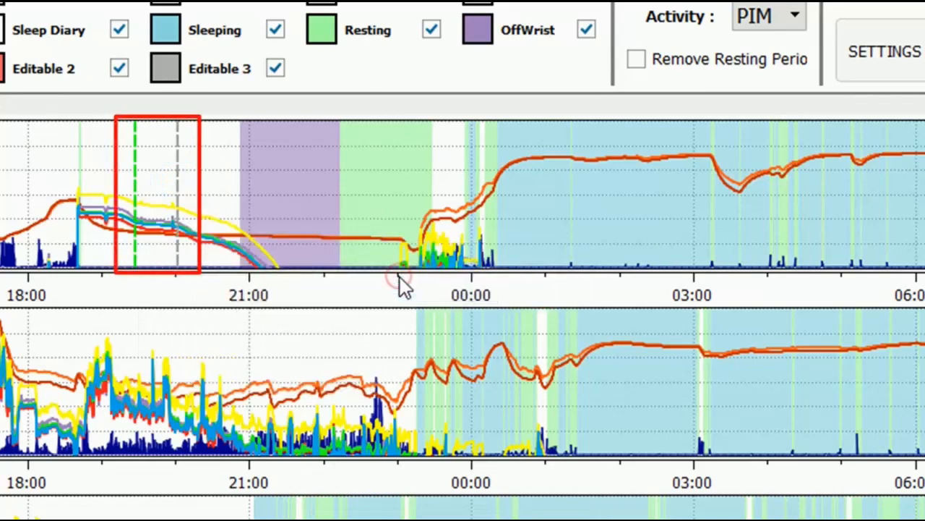
# - Remove the inserted sleep diary mark and the event from Wednesday's evening awake zone
pyautogui.rightClick(177, 183)
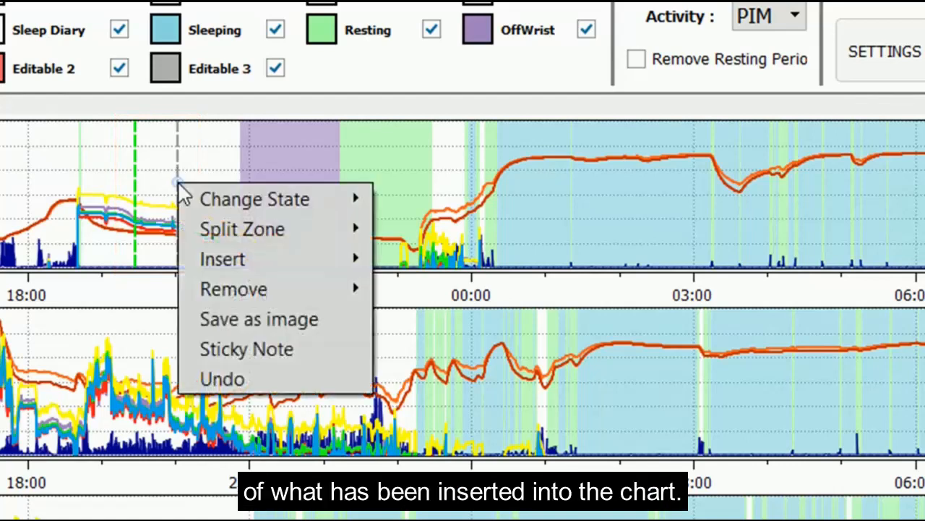
pyautogui.moveTo(289, 291)
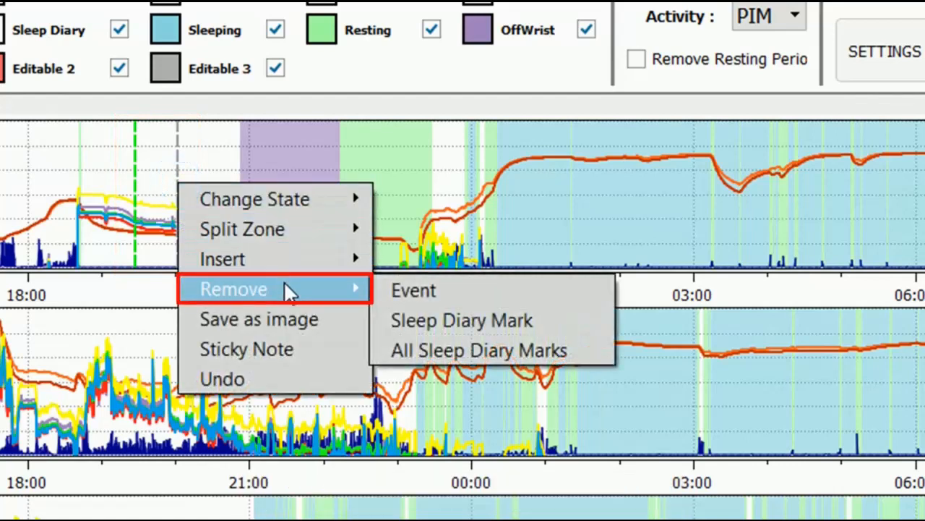
pyautogui.click(420, 316)
pyautogui.rightClick(136, 178)
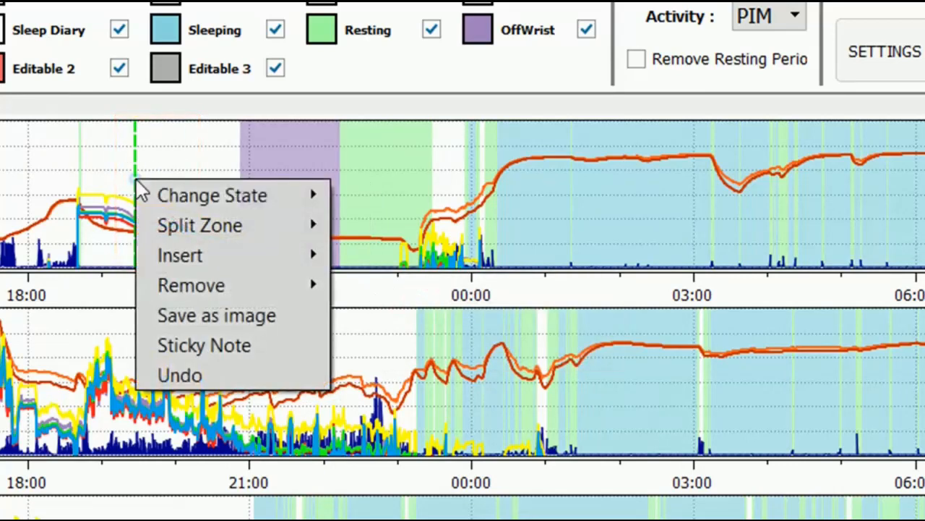
pyautogui.moveTo(251, 284)
pyautogui.click(339, 284)
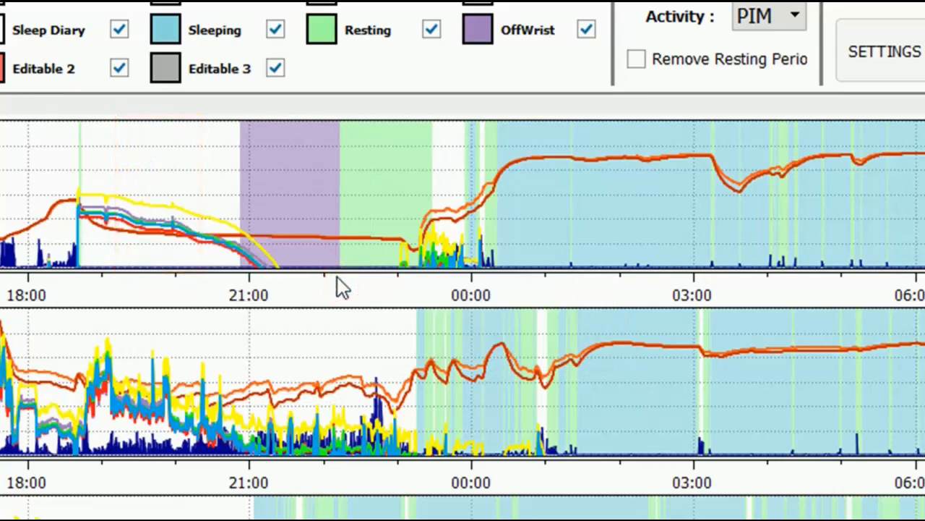
# - Save the chart as an image from Wednesday's graph
pyautogui.rightClick(159, 175)
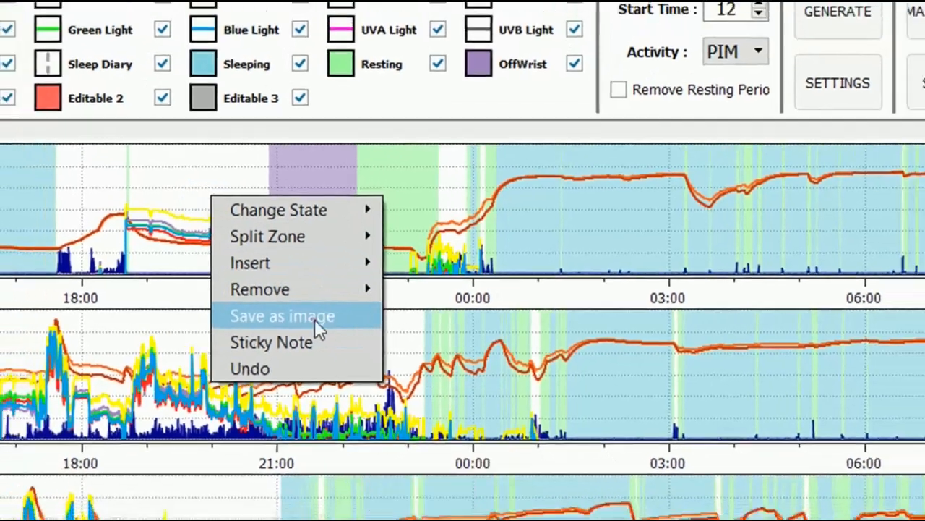
pyautogui.click(310, 322)
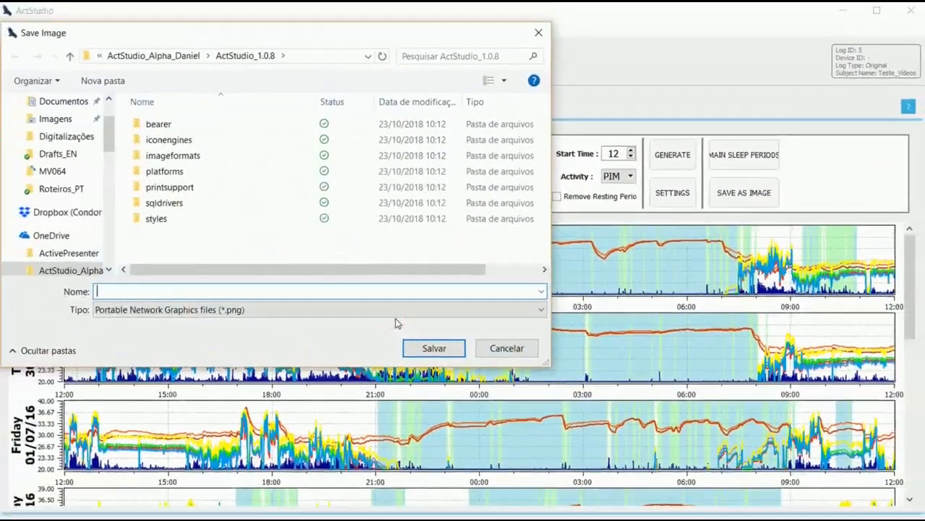
pyautogui.click(507, 350)
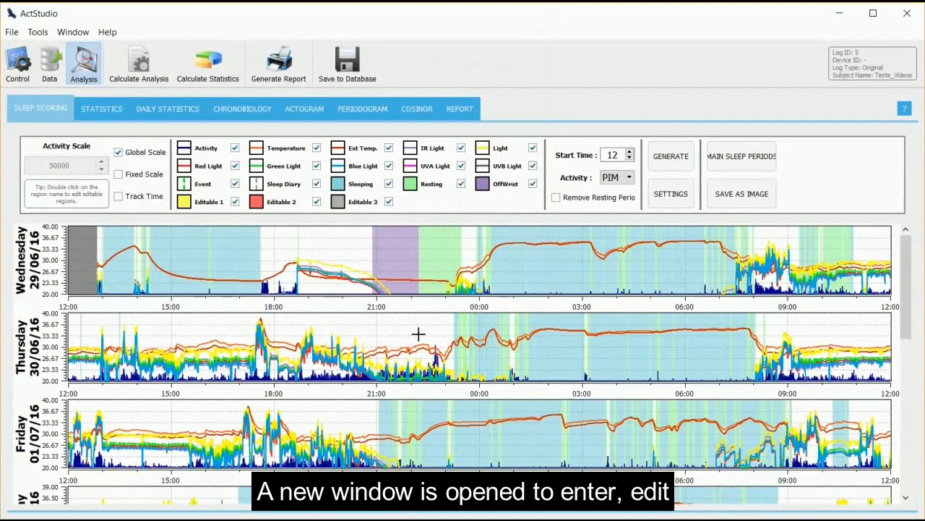
# - Add a sticky note reading "Example note" to Thursday (30/06/2016) and save it
pyautogui.rightClick(377, 330)
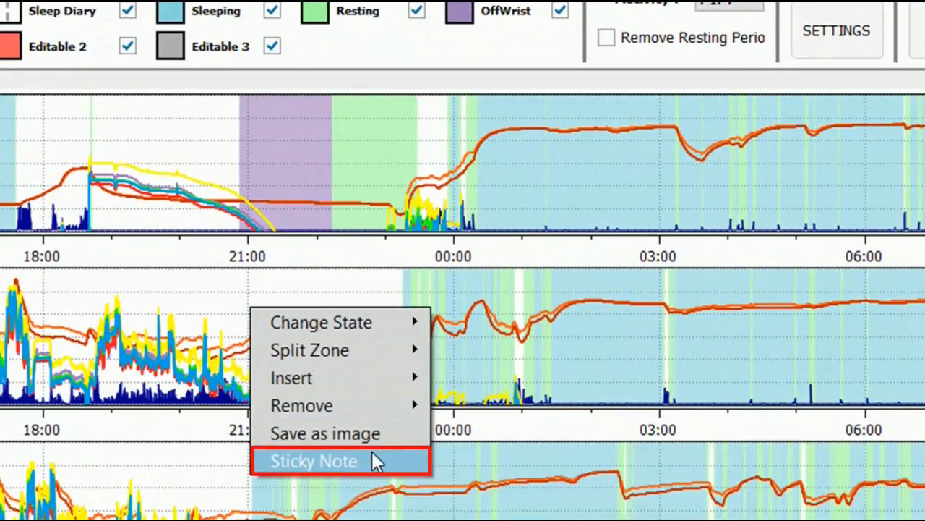
pyautogui.click(372, 452)
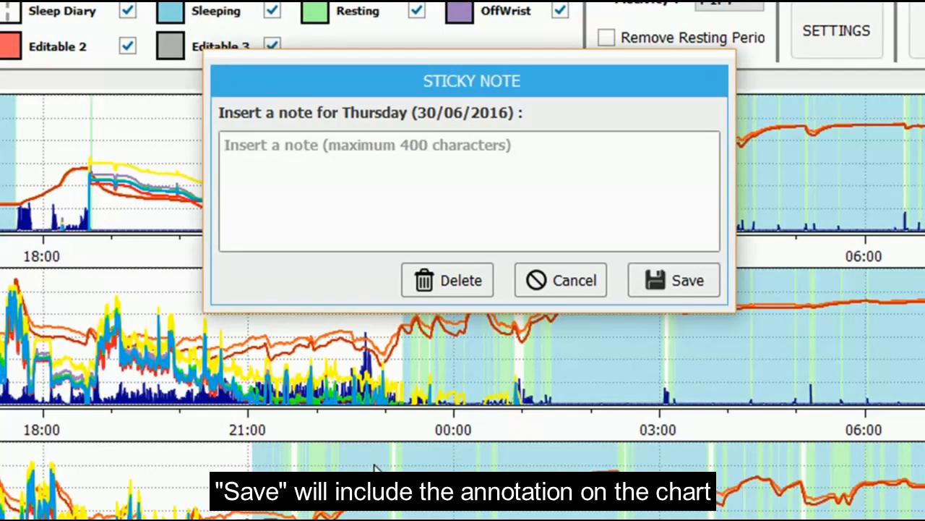
pyautogui.write('Example')
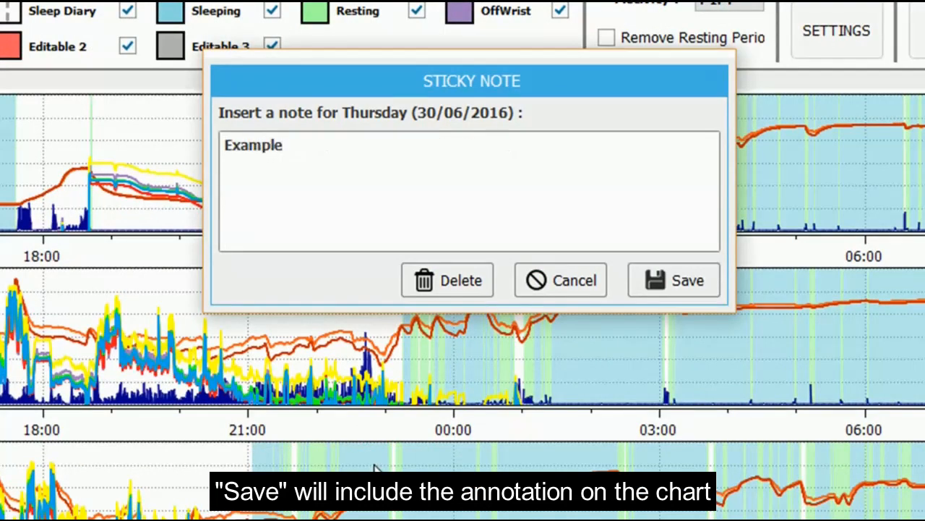
pyautogui.write(' note')
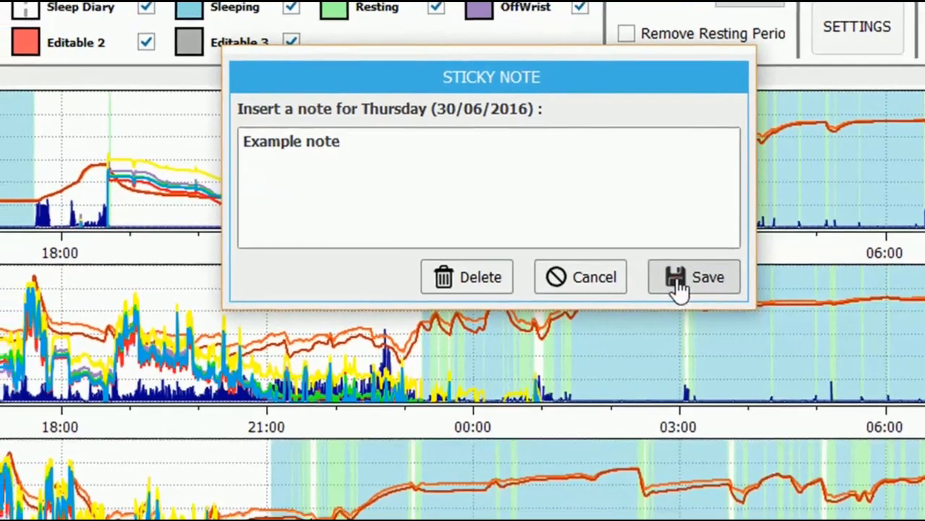
pyautogui.click(666, 282)
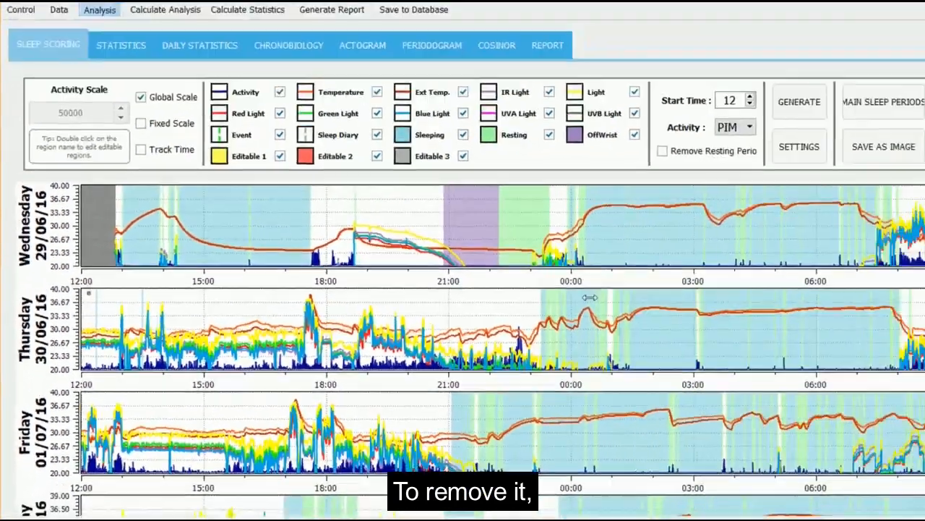
# - Reopen Thursday's sticky note and delete it
pyautogui.rightClick(853, 212)
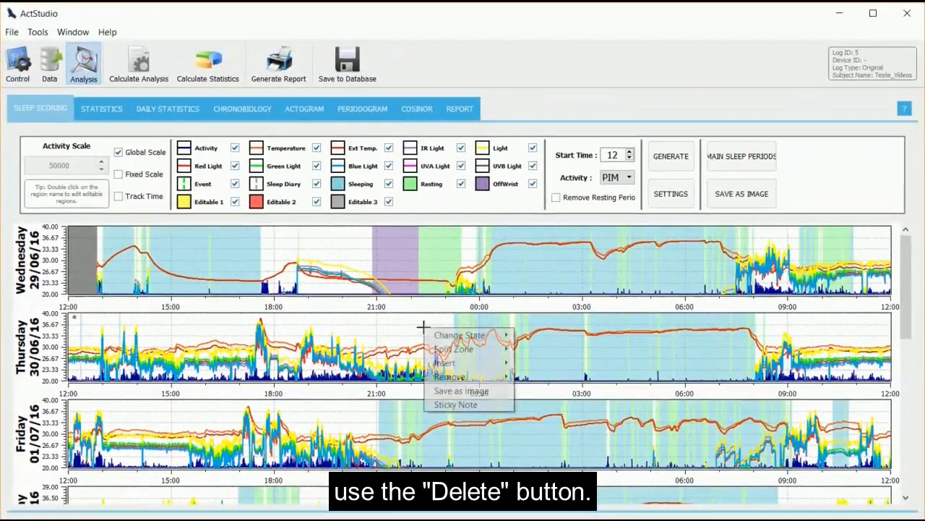
pyautogui.click(484, 406)
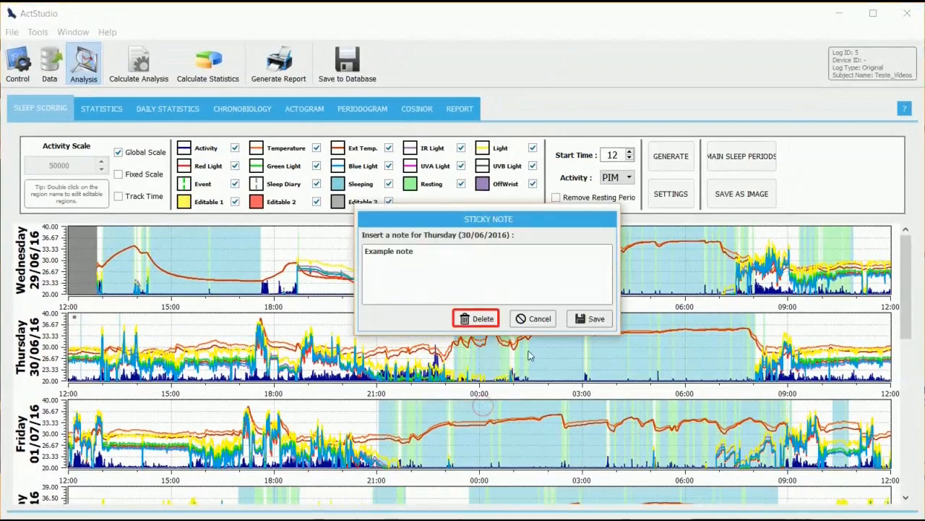
pyautogui.click(496, 325)
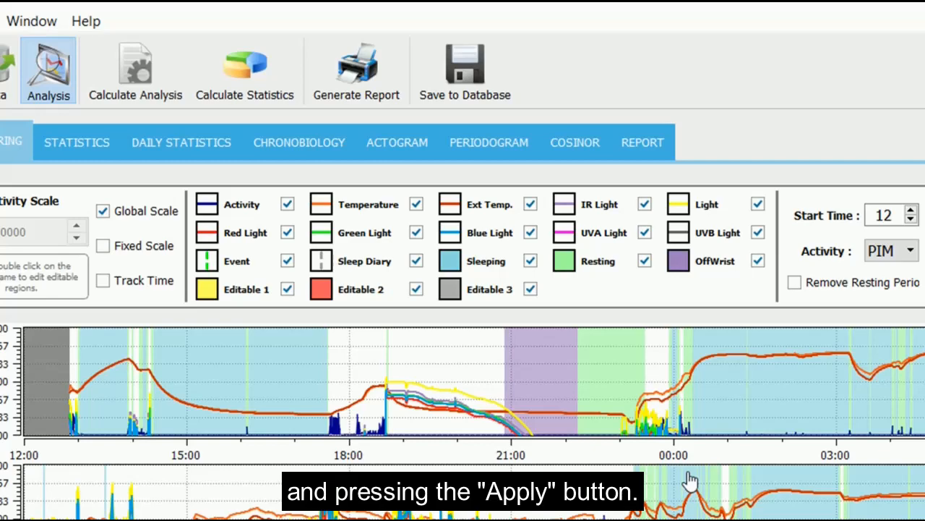
# - Configure the Editable 1 region with the color Magenta and the name "Training", and apply the changes
pyautogui.doubleClick(250, 295)
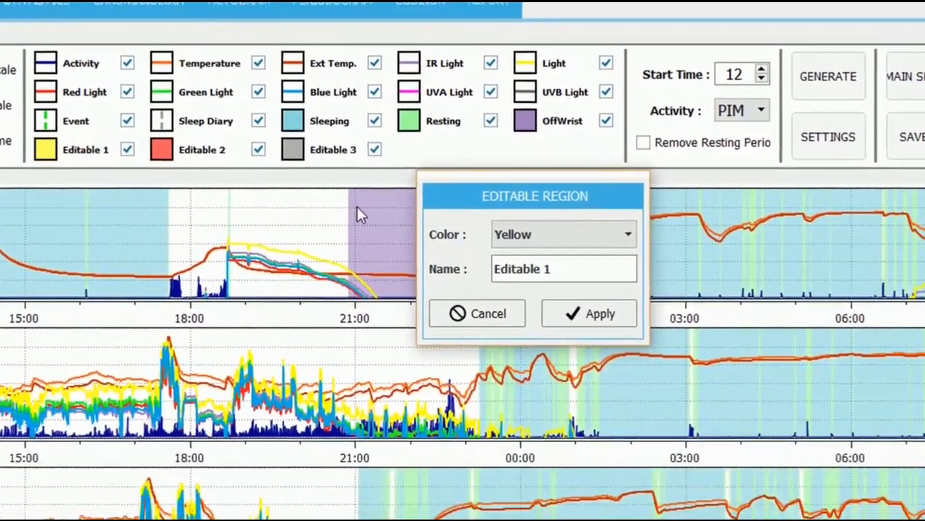
pyautogui.click(622, 310)
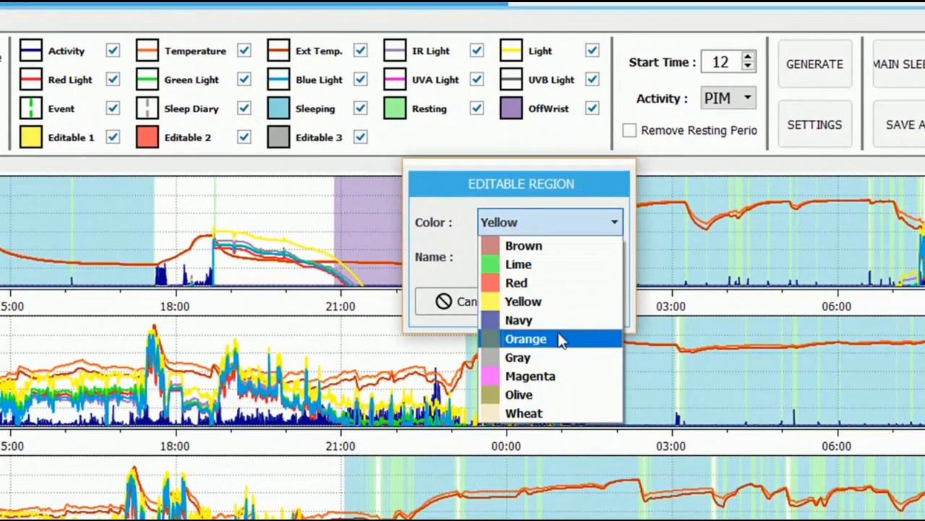
pyautogui.click(553, 376)
pyautogui.moveTo(546, 255); pyautogui.dragTo(462, 274)
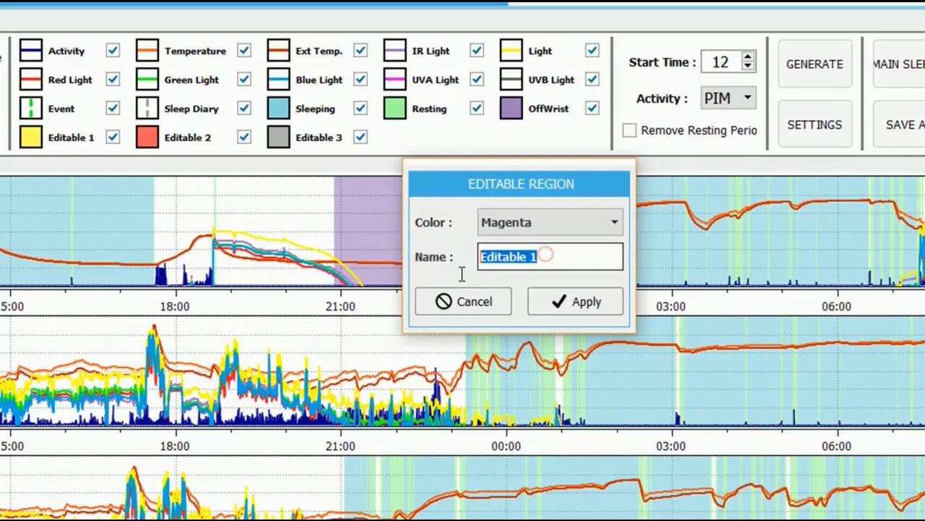
pyautogui.write('Training')
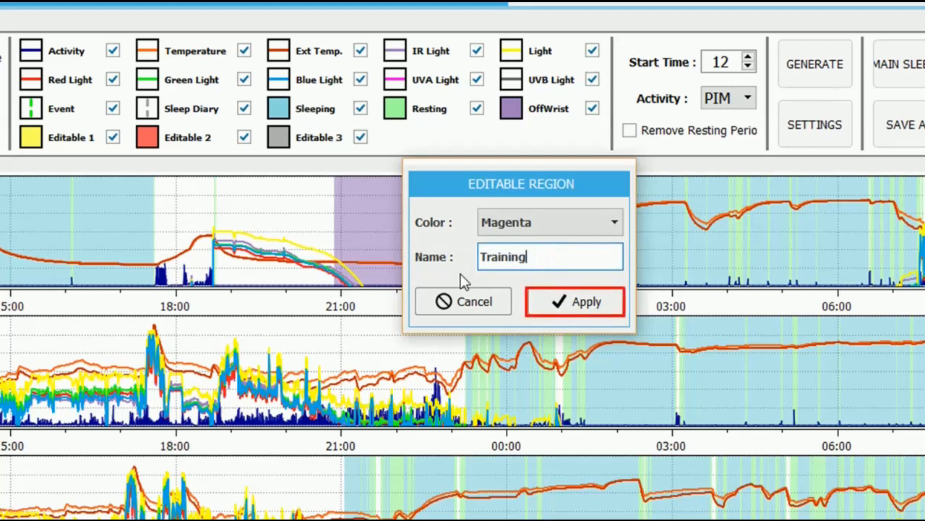
pyautogui.click(578, 300)
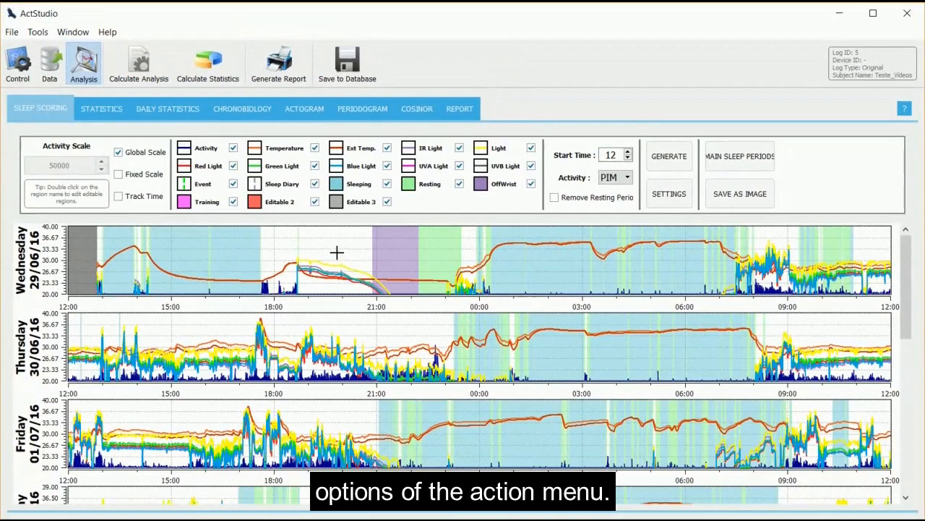
# - Change the state of Wednesday's awake zone between about 18:45 and 20:55 to Training
pyautogui.rightClick(336, 252)
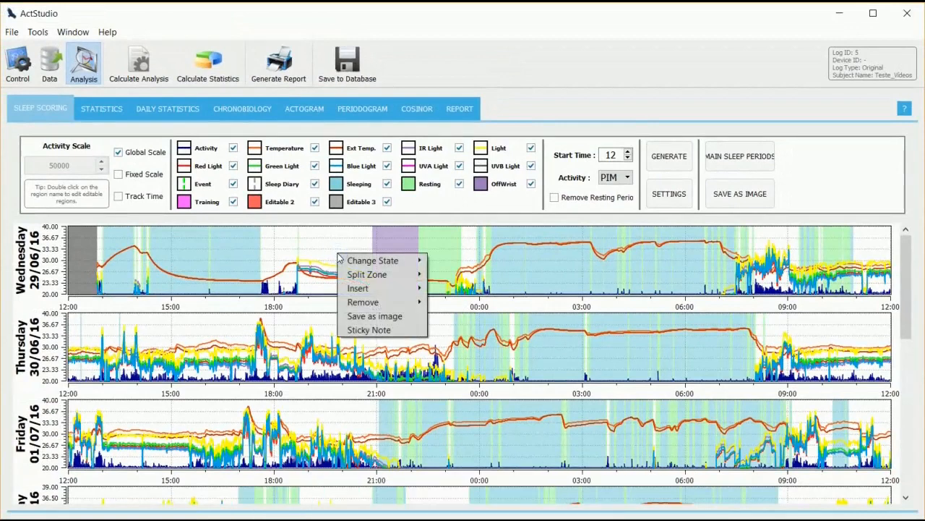
pyautogui.moveTo(350, 260)
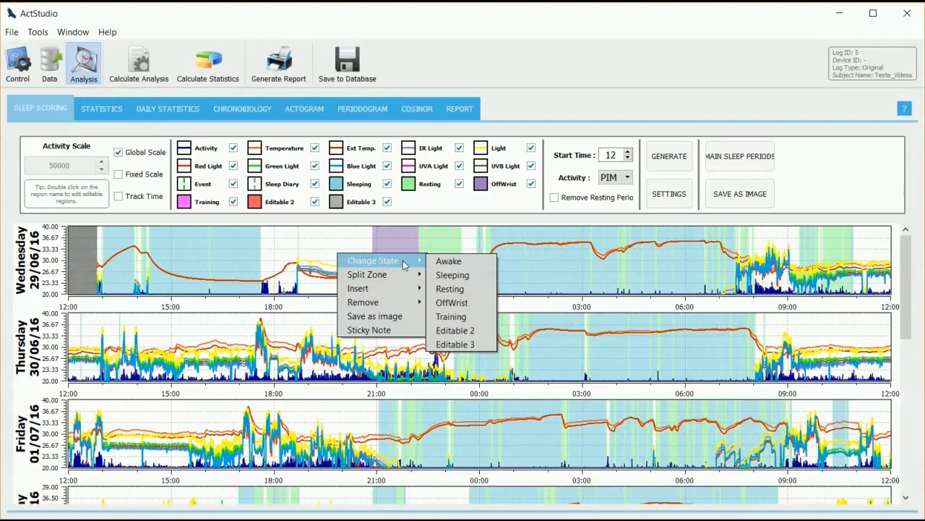
pyautogui.click(464, 322)
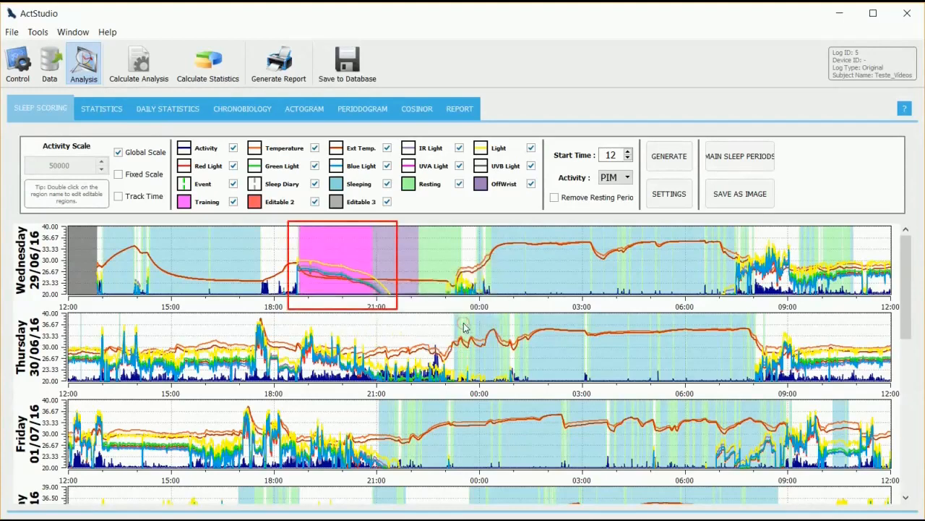